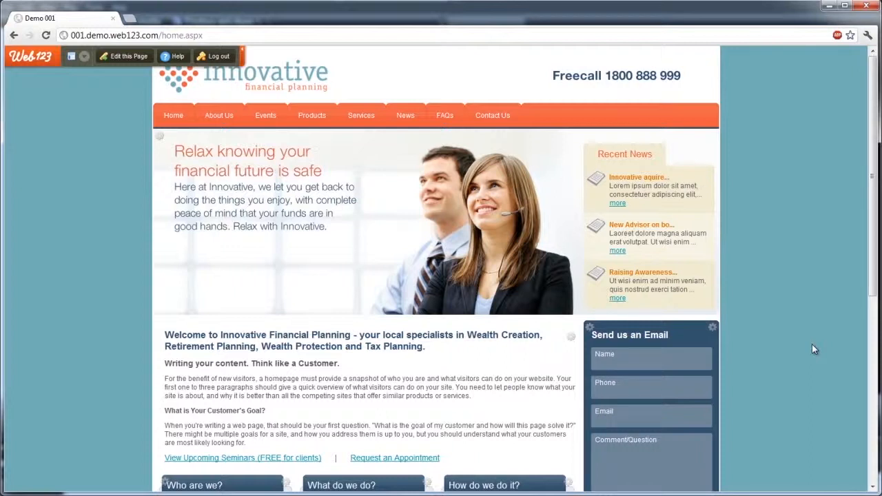
# Step: Open the Right Sidebar anchor point of the home page for editing
pyautogui.scroll(-3, 799, 352)
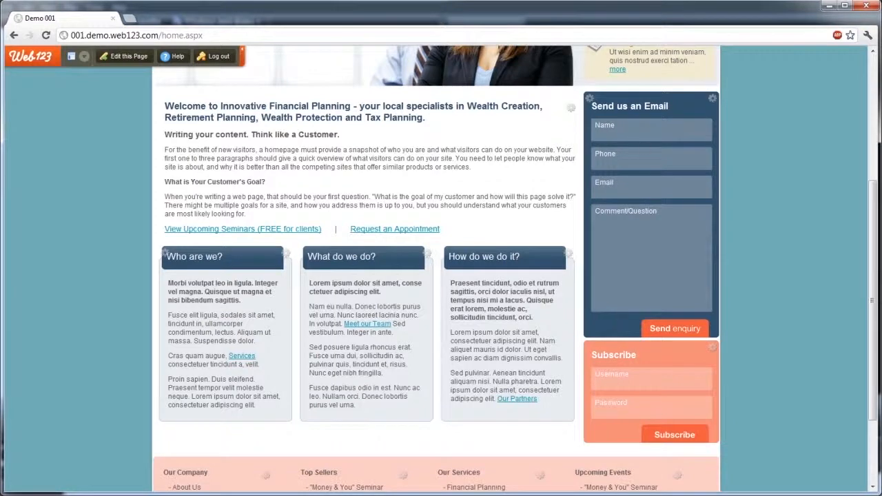
pyautogui.moveTo(593, 102)
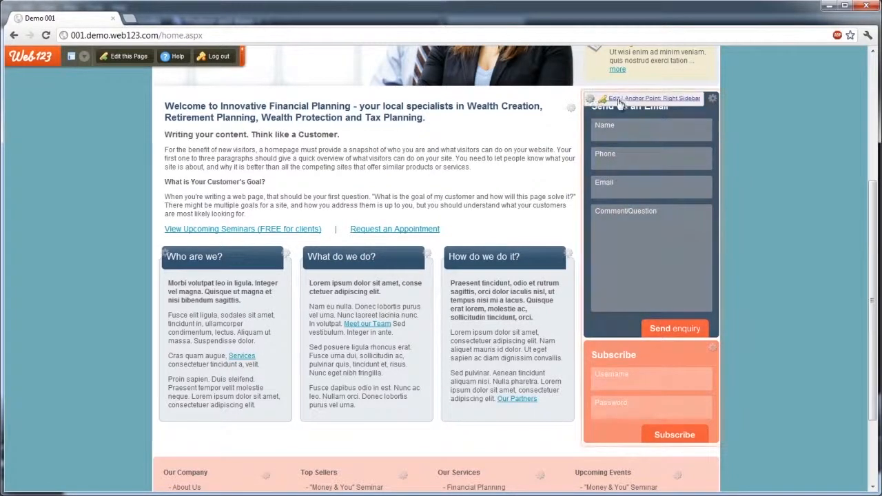
pyautogui.click(614, 98)
pyautogui.scroll(-2, 74, 281)
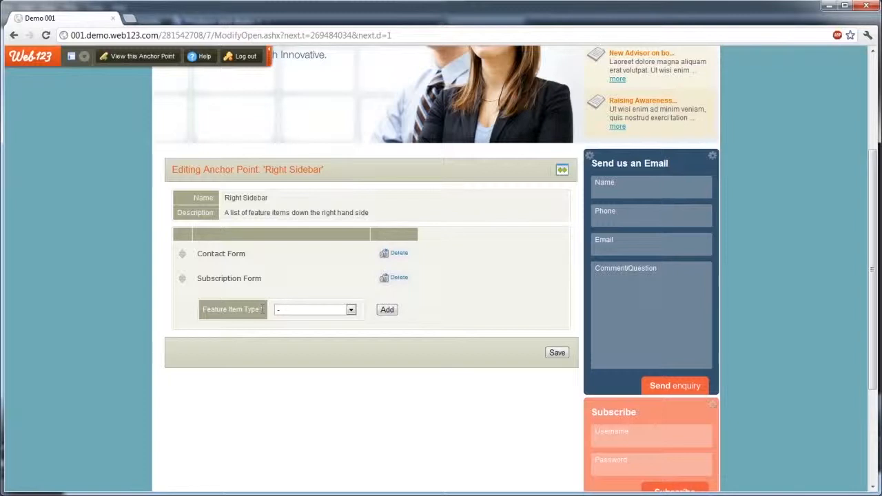
# Step: Choose Feature Text as the type of a new sidebar feature item and give it the headline "Testing"
pyautogui.click(305, 312)
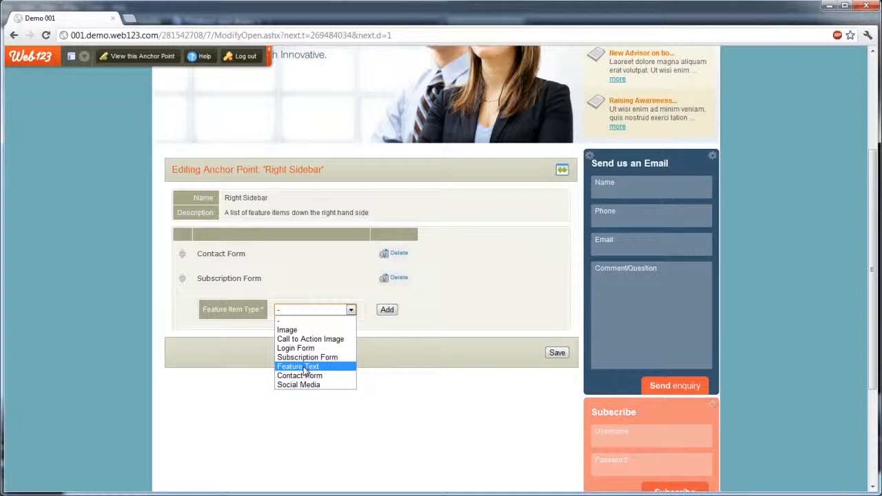
pyautogui.click(263, 312)
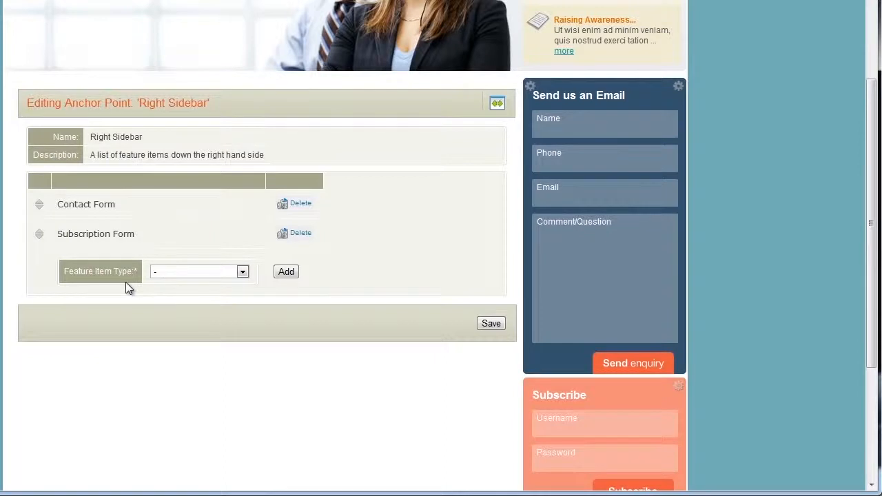
pyautogui.click(163, 272)
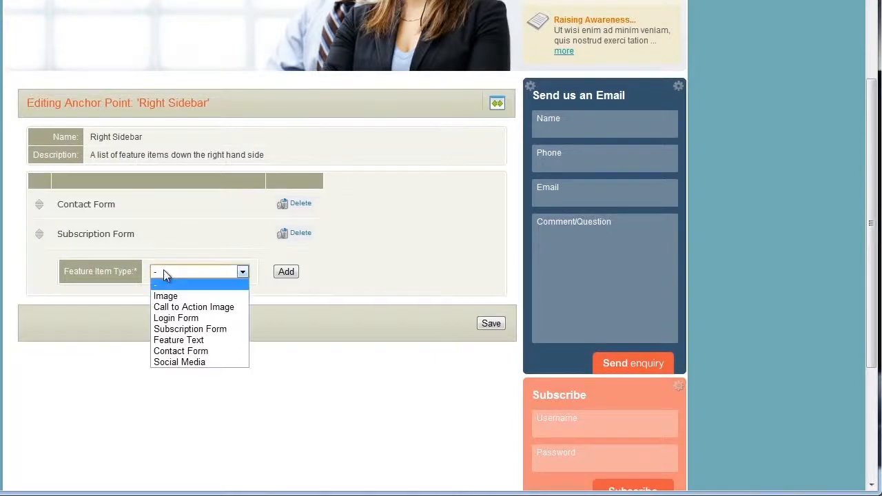
pyautogui.click(168, 343)
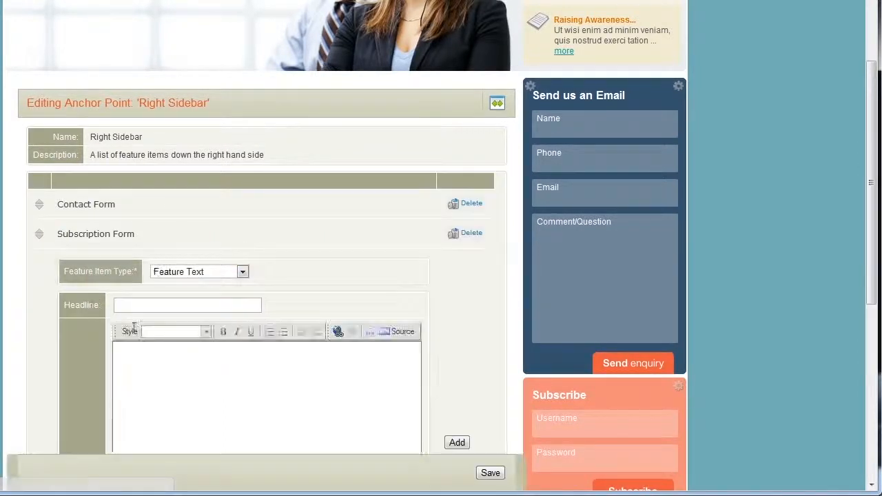
pyautogui.scroll(-3, 41, 282)
pyautogui.click(180, 98)
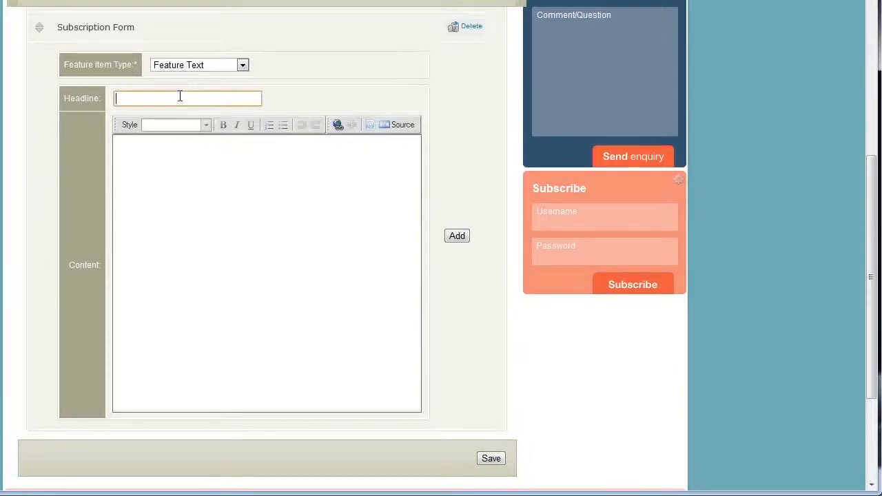
pyautogui.write('Testing')
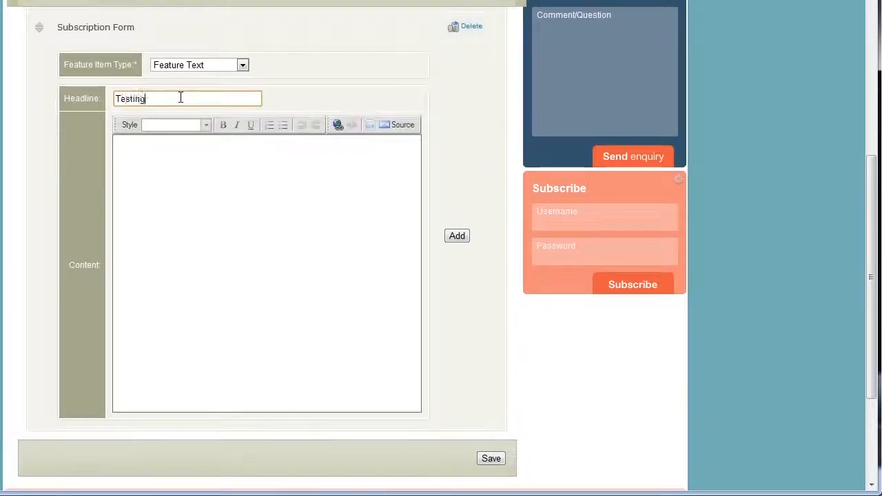
# Step: Enter "Call us on" followed by the company's phone number as the feature text's content and add the item to the sidebar
pyautogui.click(338, 352)
pyautogui.write('Can')
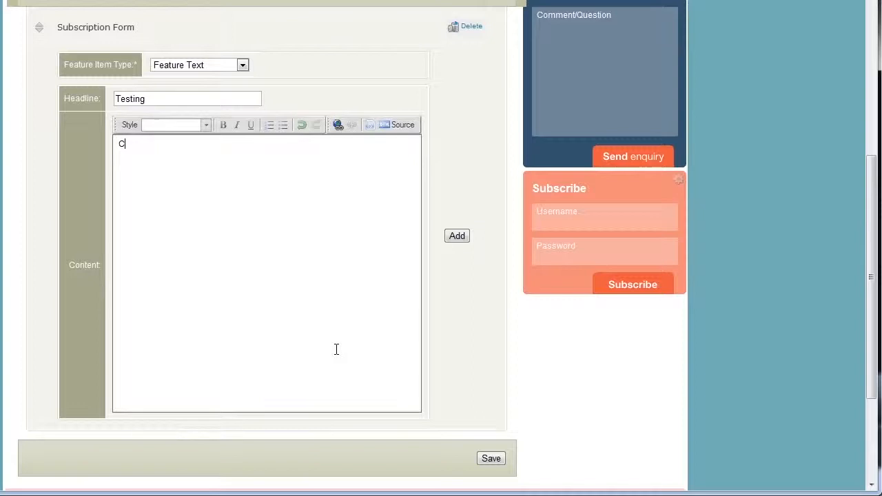
pyautogui.press('BackSpace')
pyautogui.press('BackSpace')
pyautogui.press('BackSpace')
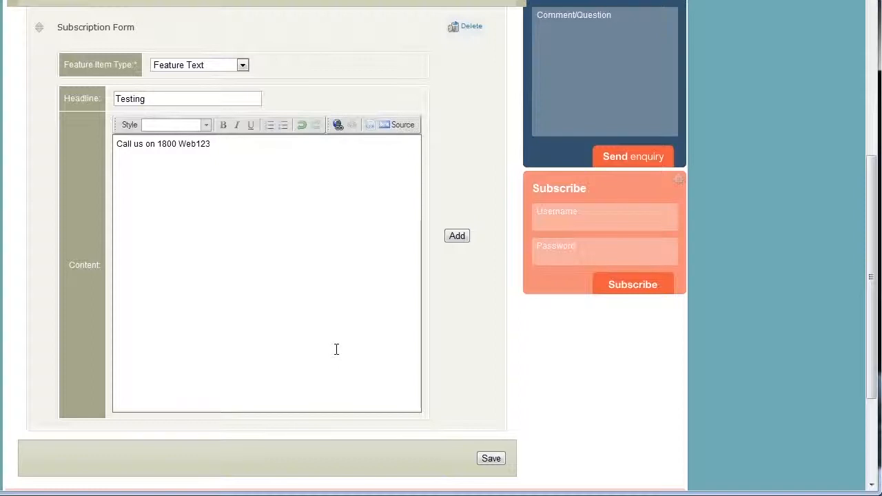
pyautogui.click(457, 237)
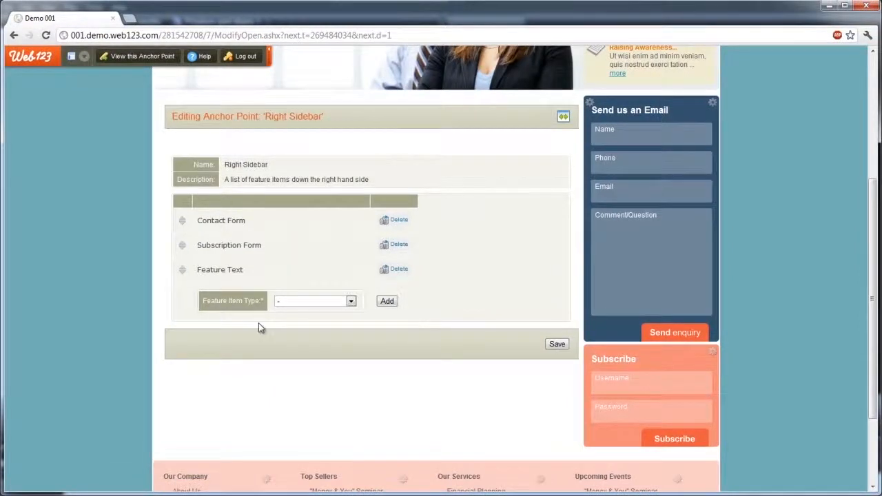
# Step: Return to the website's home page and check the new Testing block in the right sidebar
pyautogui.scroll(5, 358, 356)
pyautogui.moveTo(199, 122)
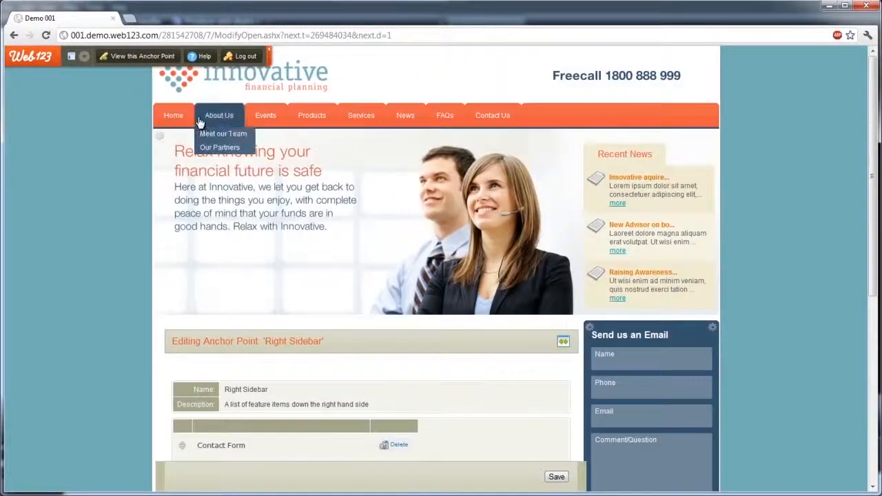
pyautogui.click(173, 115)
pyautogui.scroll(-7, 110, 216)
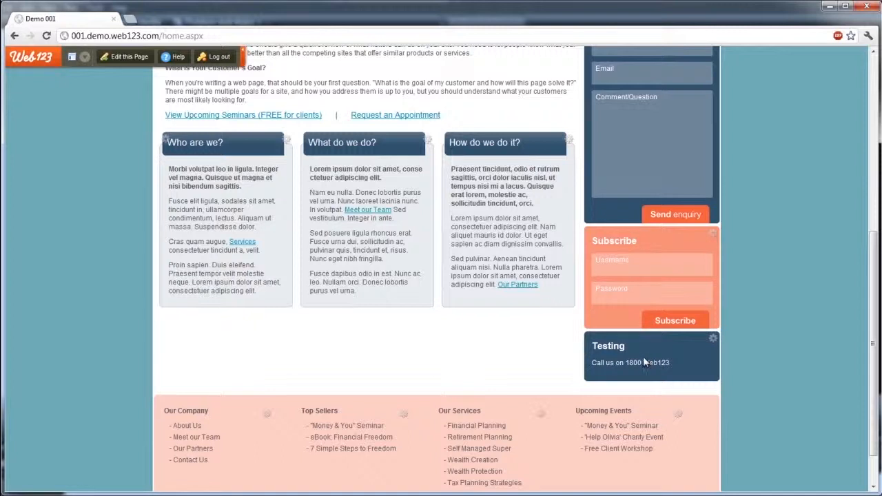
# Step: Reorder the Right Sidebar anchor point so that Feature Text comes above Contact Form, and save the change
pyautogui.scroll(2, 644, 362)
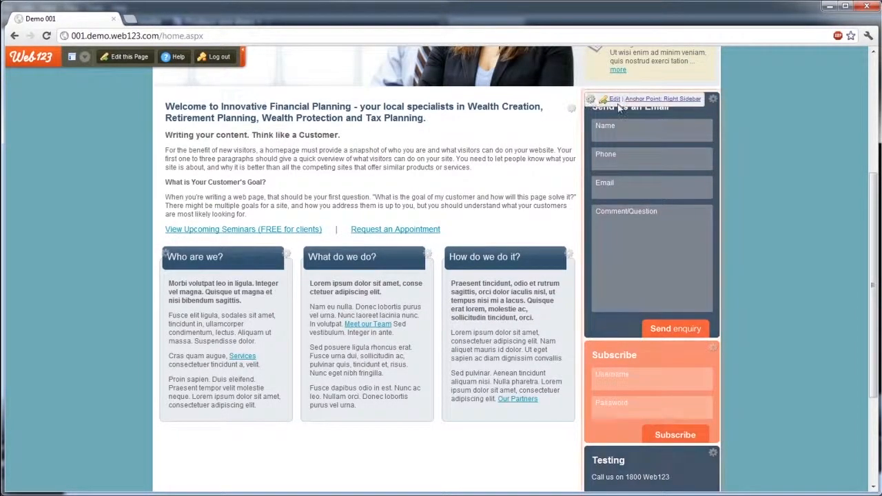
pyautogui.click(615, 100)
pyautogui.scroll(-2, 83, 290)
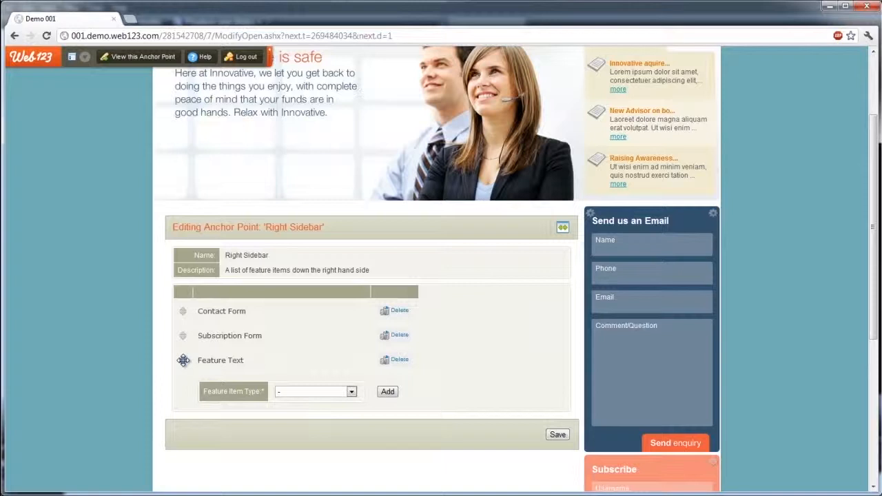
pyautogui.moveTo(183, 360); pyautogui.dragTo(183, 311)
pyautogui.click(559, 434)
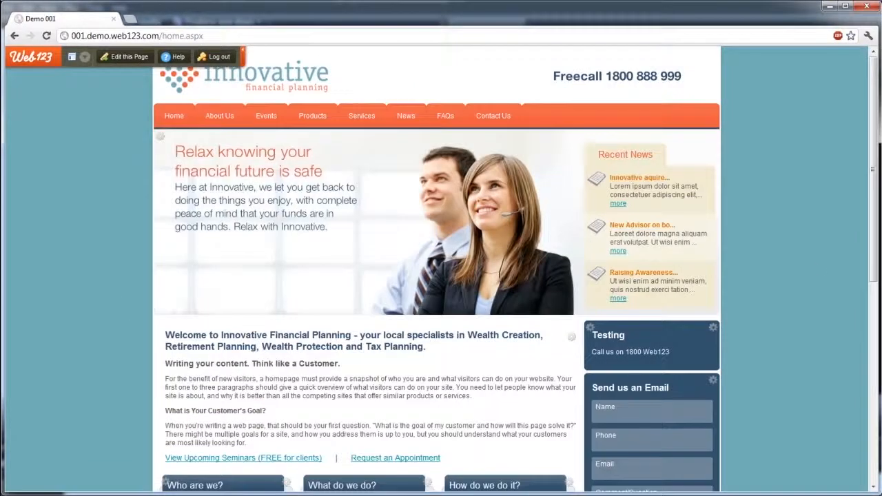
# Step: Open the Testing feature item in the home page's right sidebar for editing
pyautogui.scroll(-3, 438, 269)
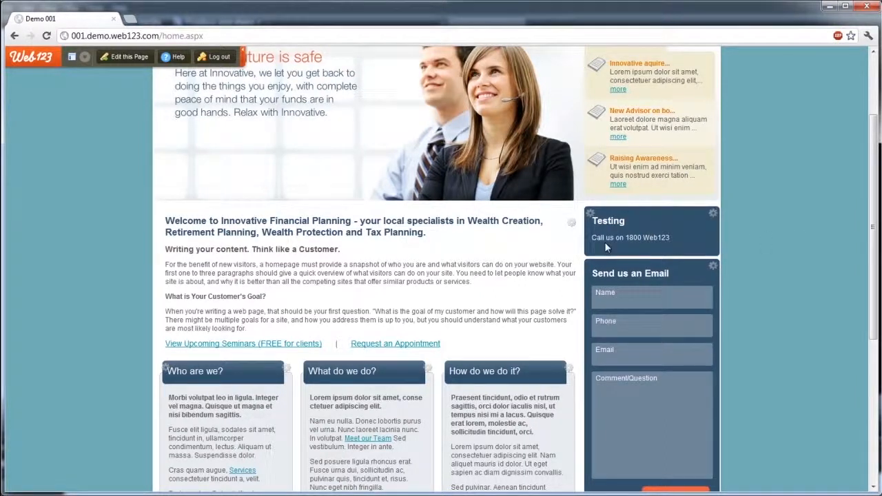
pyautogui.scroll(-2, 606, 247)
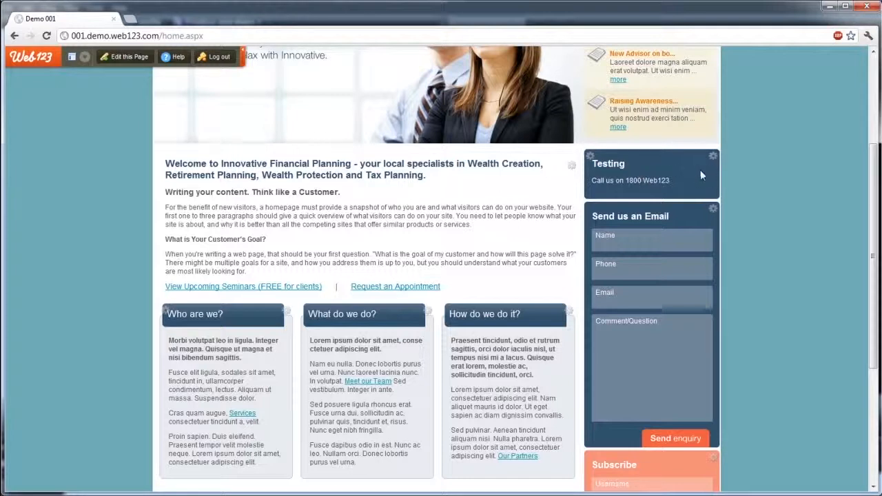
pyautogui.moveTo(712, 158)
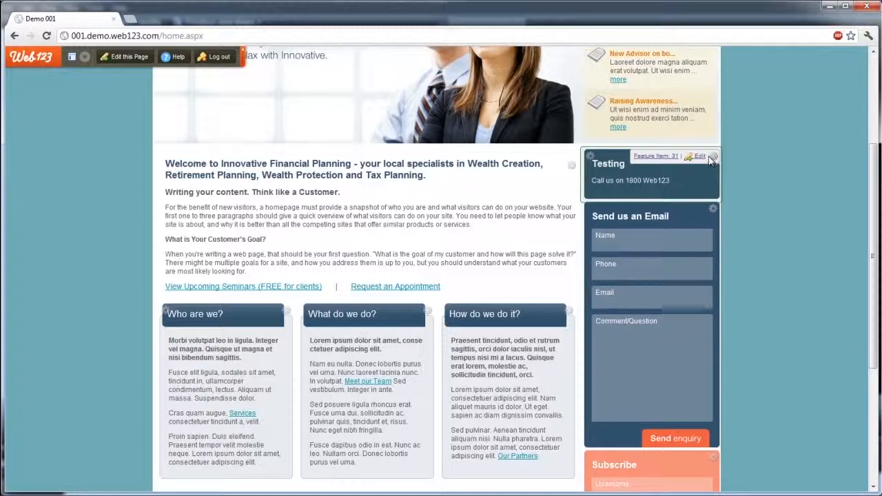
pyautogui.click(700, 157)
pyautogui.scroll(-4, 779, 233)
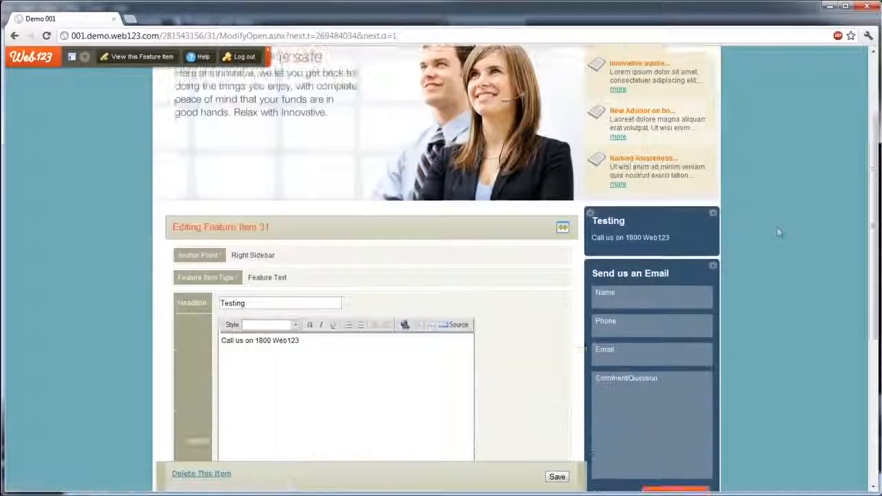
# Step: Add a new line reading "Today!" below the call-us text in the item's content and save it
pyautogui.click(364, 245)
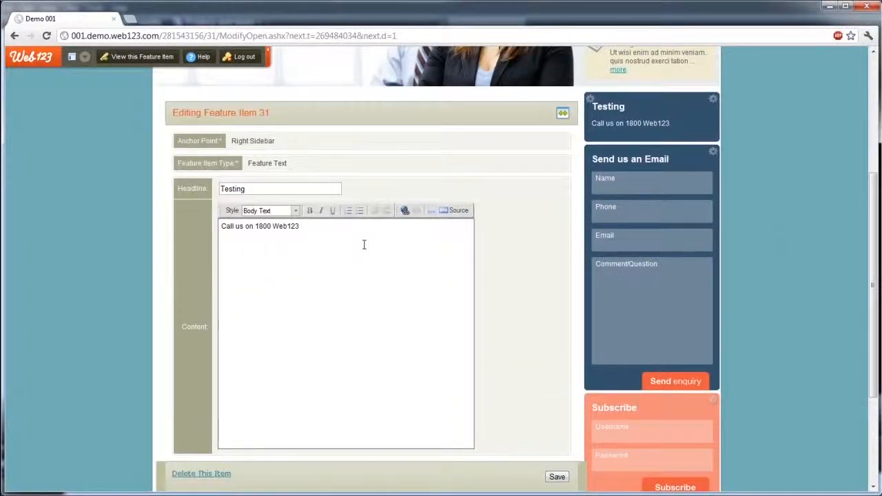
pyautogui.press('Return')
pyautogui.write('Today!')
pyautogui.scroll(-1, 501, 295)
pyautogui.click(558, 421)
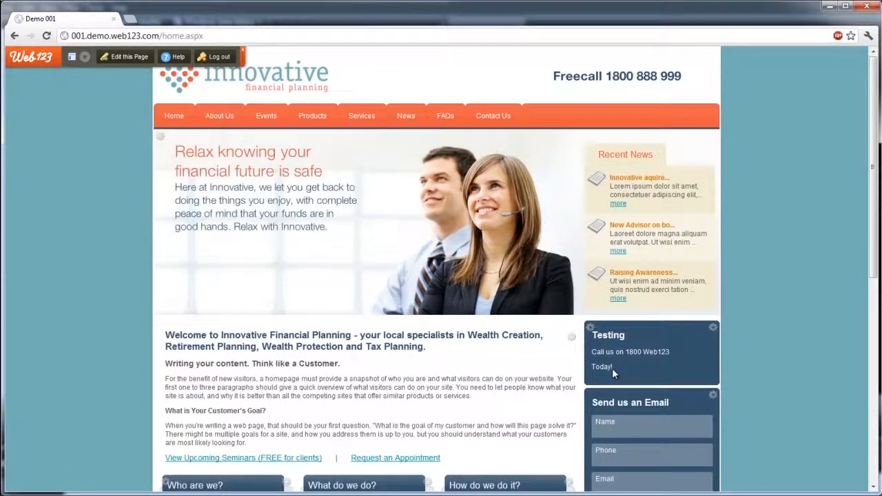